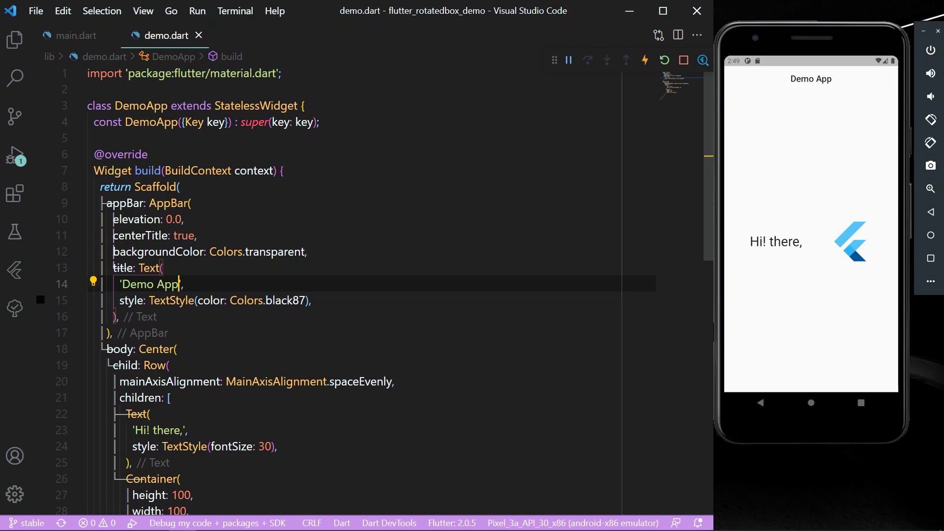
scroll(355, 295, down, 1)
scroll(354, 266, down, 1)
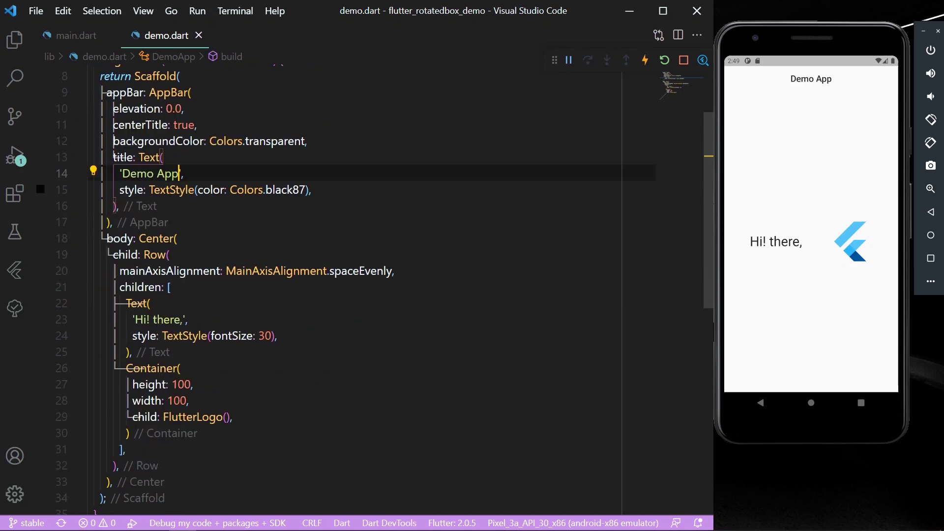
scroll(354, 280, down, 1)
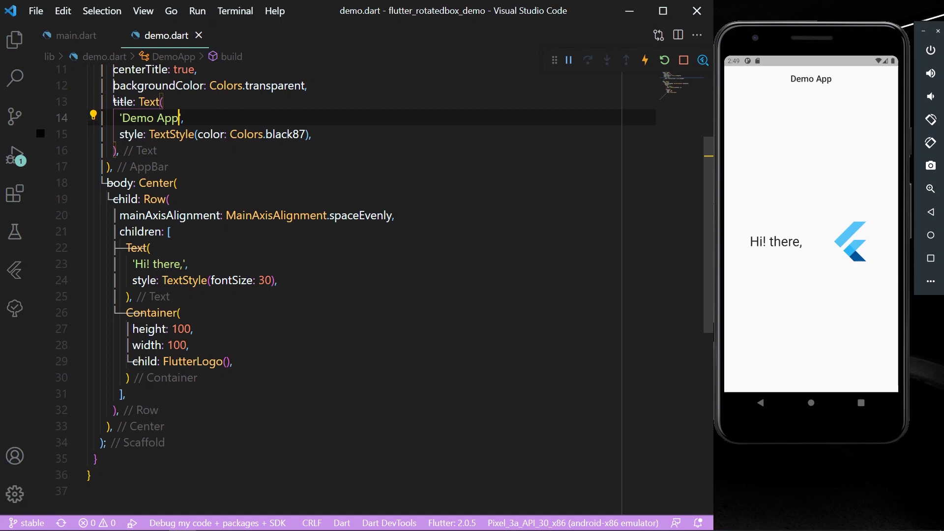
scroll(354, 280, up, 1)
scroll(355, 281, down, 1)
scroll(354, 280, down, 1)
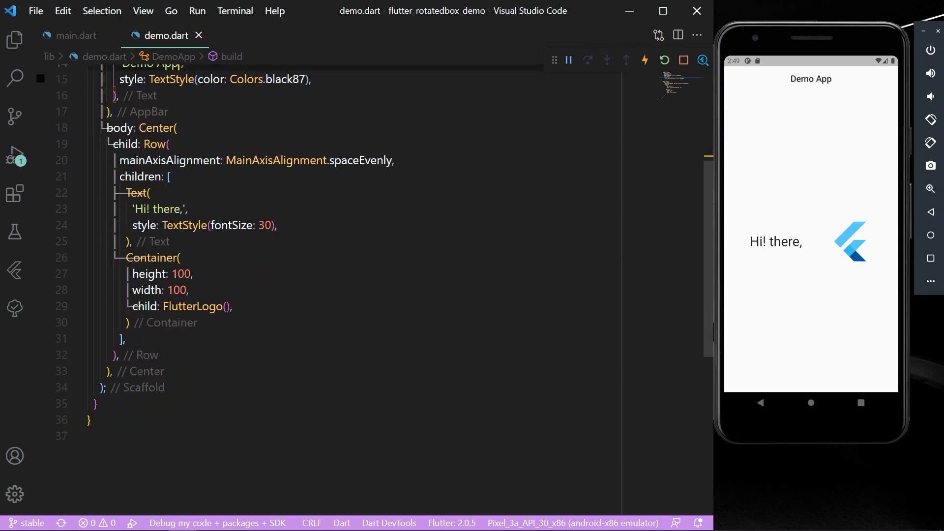
Step: Wrap the Flutter logo's Container in a placeholder widget and clear its name
click(166, 258)
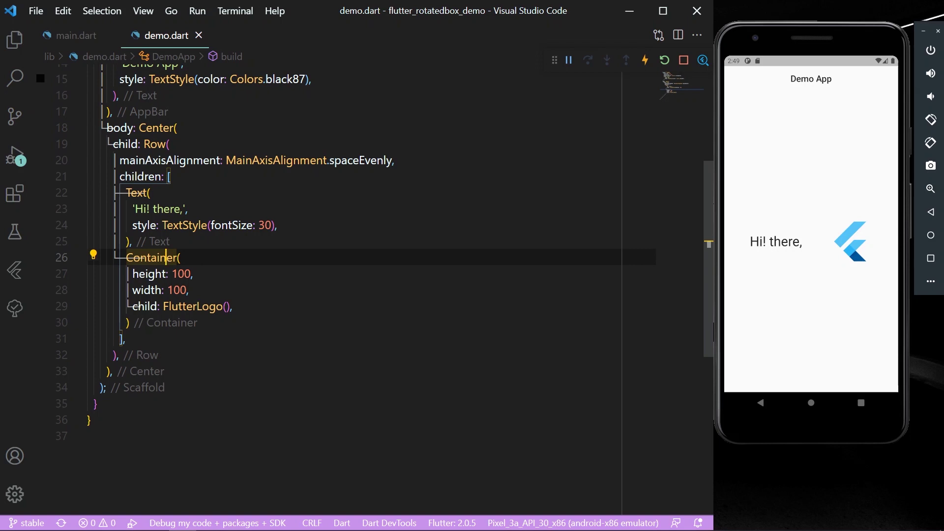
key(ctrl+period)
key(Return)
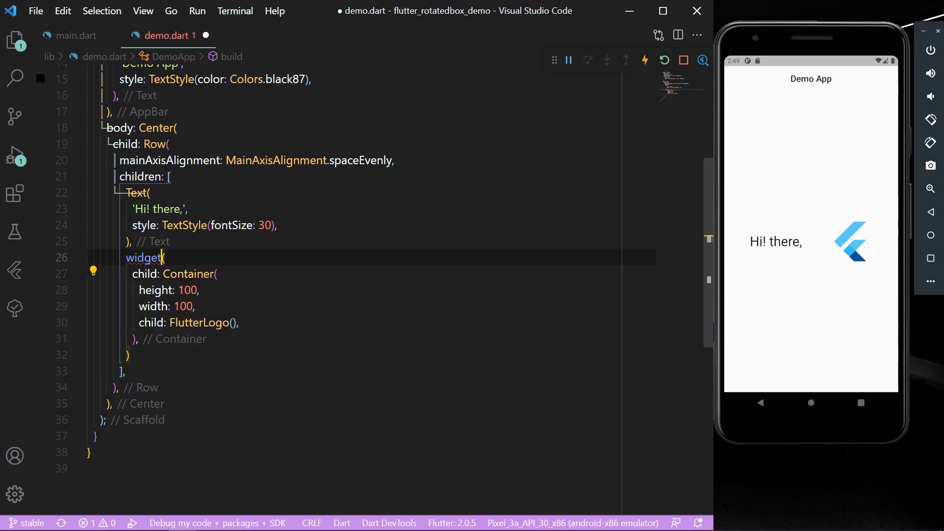
key(BackSpace)
key(BackSpace)
key(BackSpace)
key(BackSpace)
key(BackSpace)
key(BackSpace)
text(T()
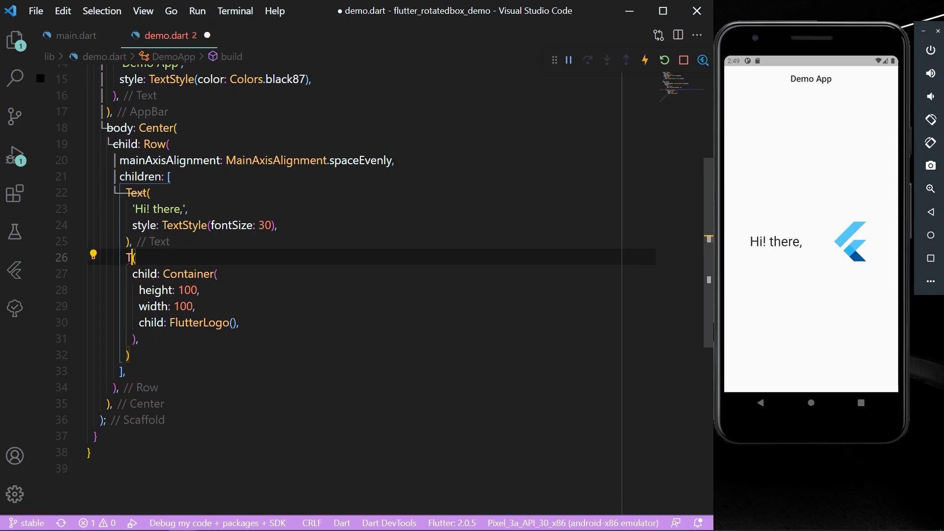
text(ransfor)
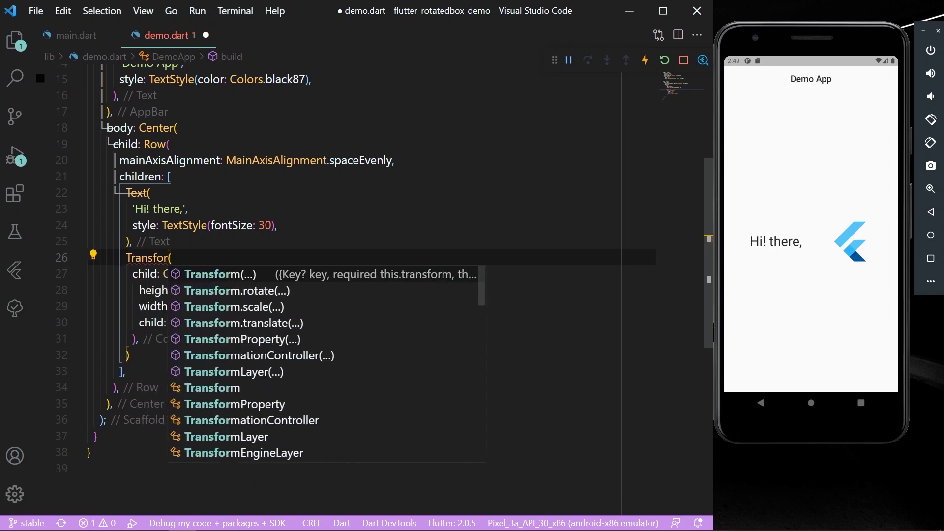
text(m.)
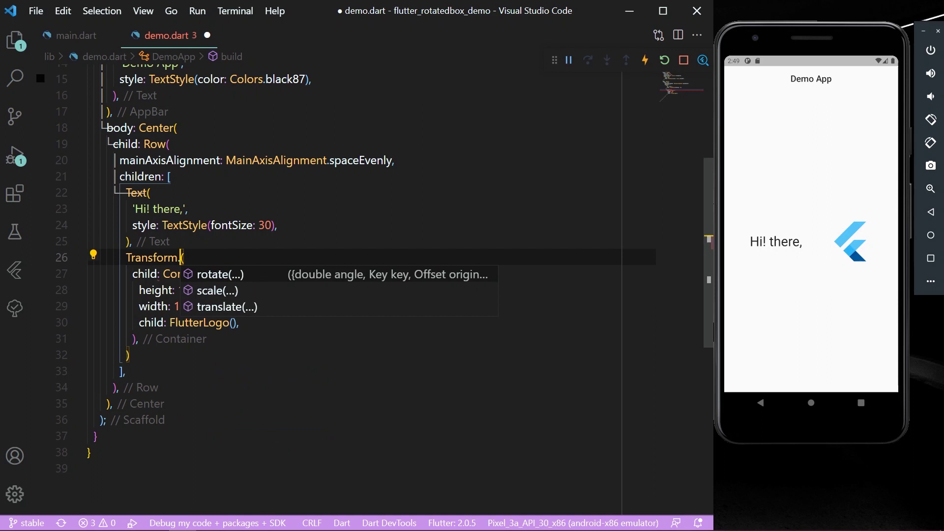
text(ro)
Step: Make the wrapper a Transform.rotate with an angle: 1 property
key(Return)
key(BackSpace)
key(BackSpace)
key(BackSpace)
key(BackSpace)
key(BackSpace)
key(BackSpace)
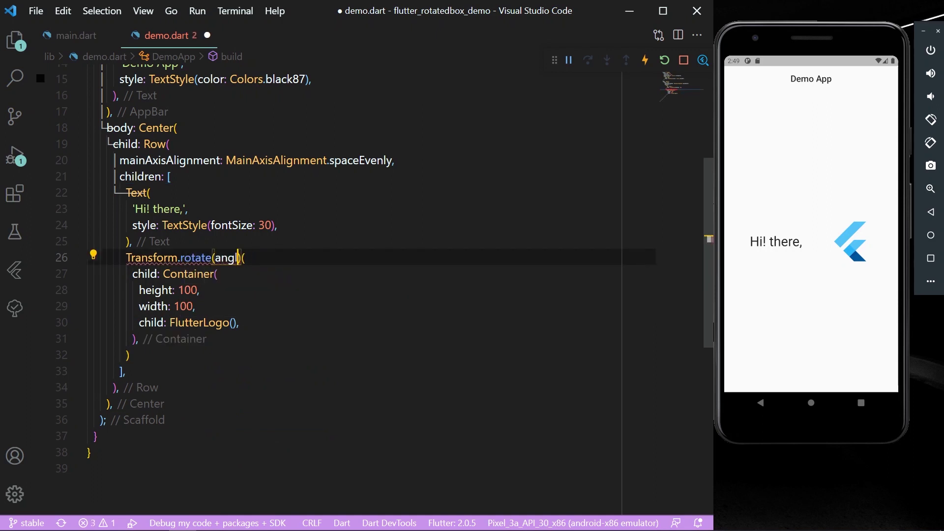
key(BackSpace)
key(BackSpace)
key(BackSpace)
key(BackSpace)
key(Return)
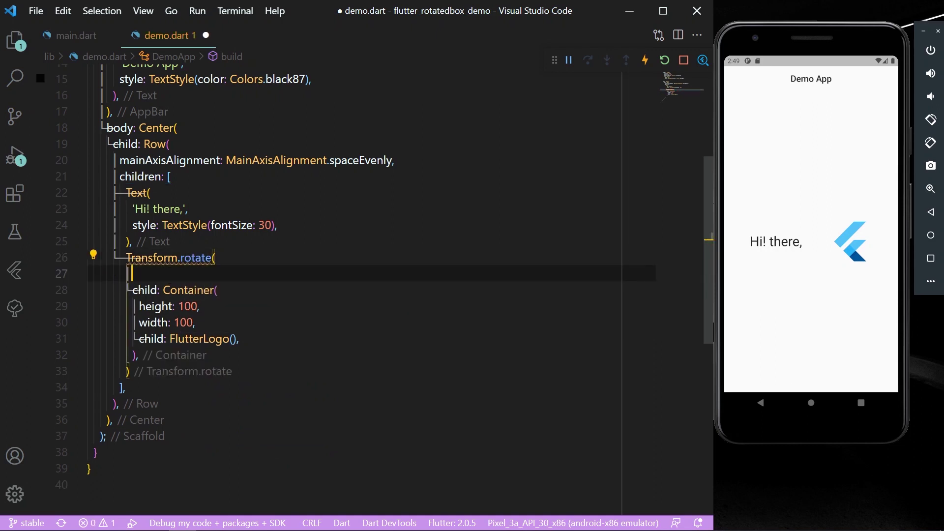
text(an)
key(Return)
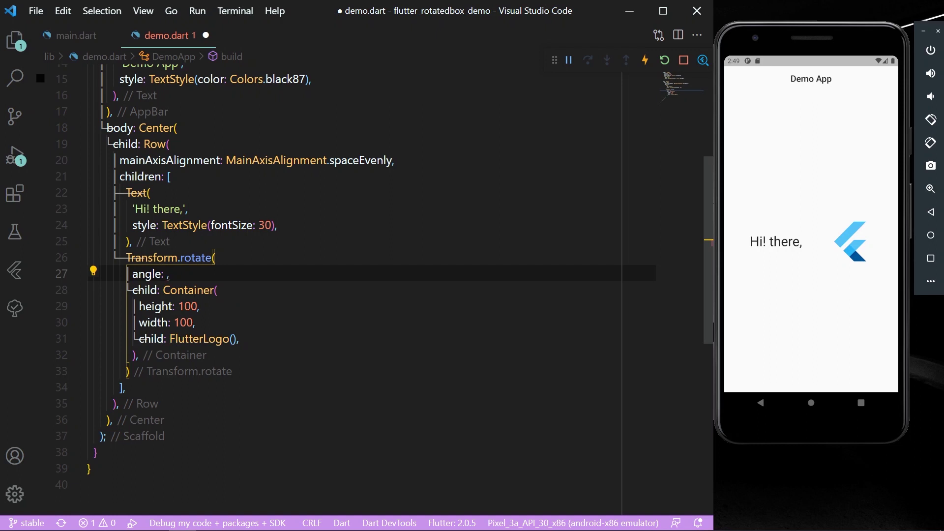
text(1)
Step: Hot reload the logo rotation, then try Transform.rotate angles 0.5, 20 and 50, saving each
key(ctrl+s)
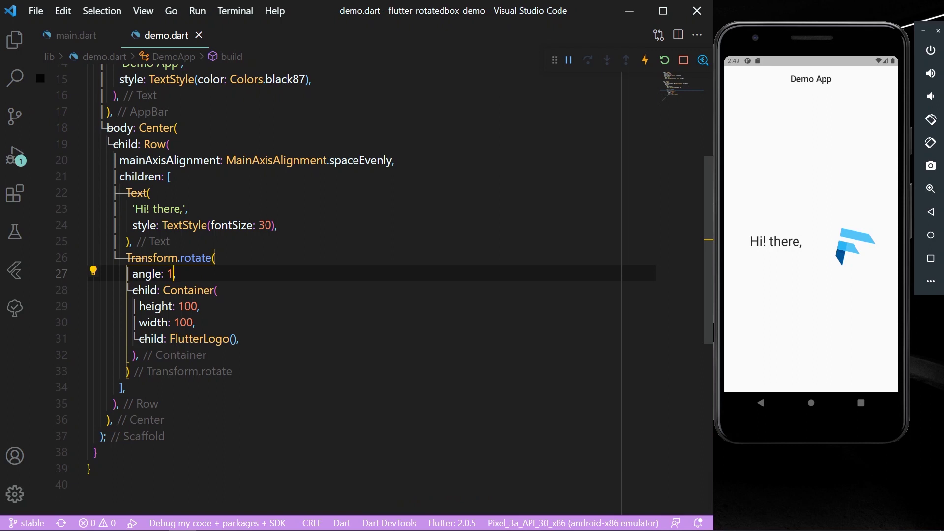
key(BackSpace)
text(0.5)
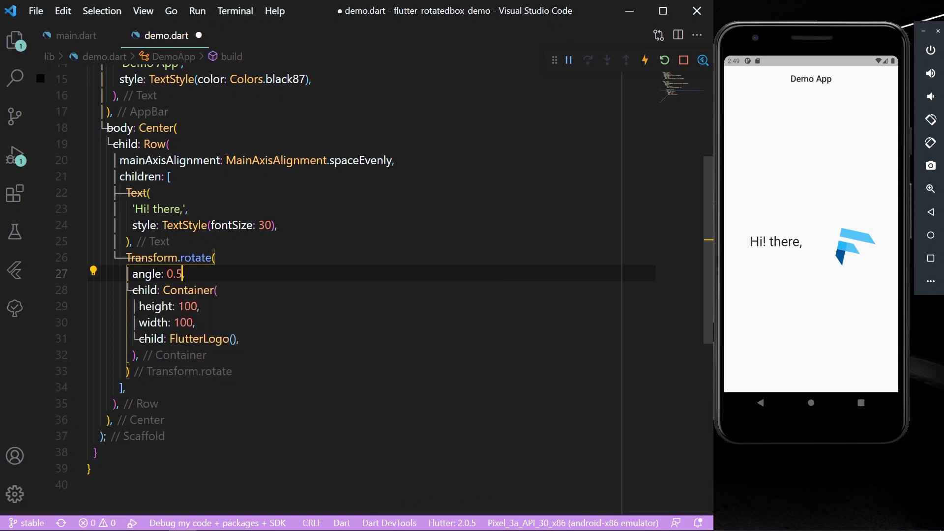
key(ctrl+s)
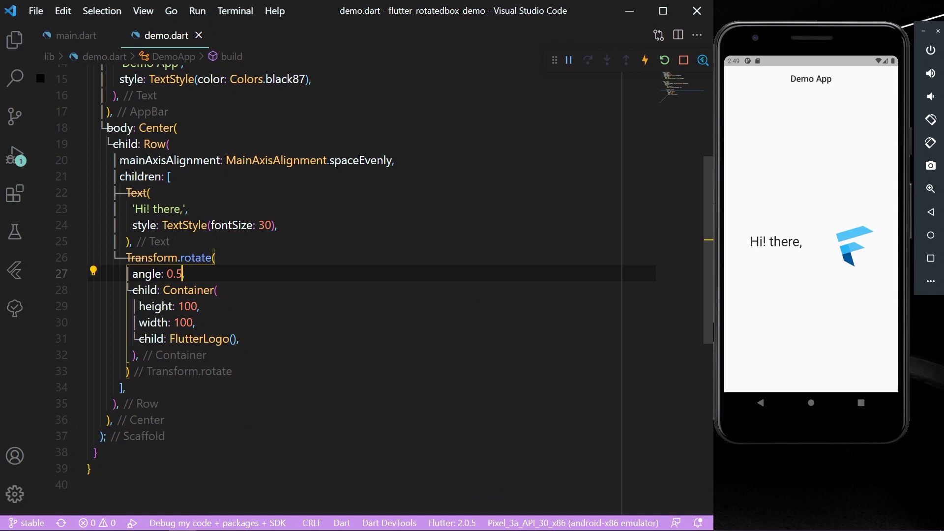
key(BackSpace)
key(BackSpace)
key(BackSpace)
text(2)
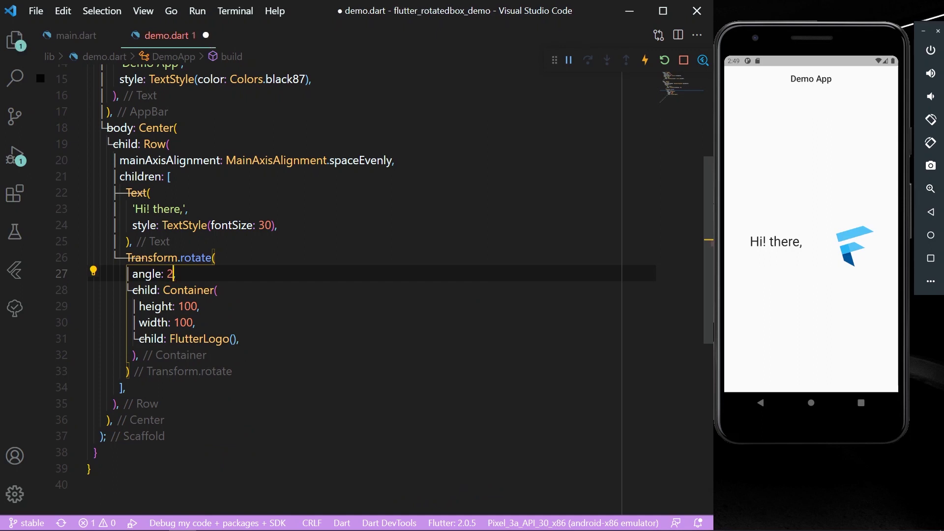
text(0)
key(ctrl+s)
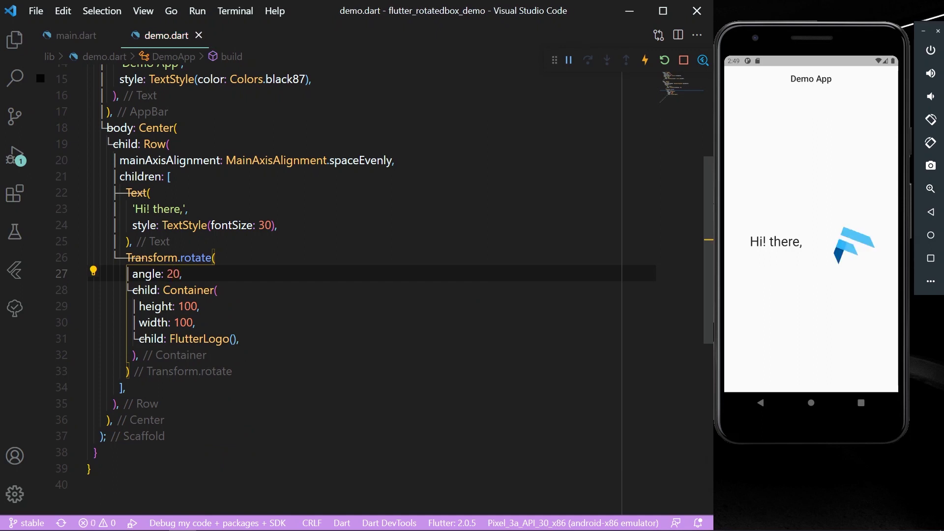
key(BackSpace)
key(BackSpace)
text(50)
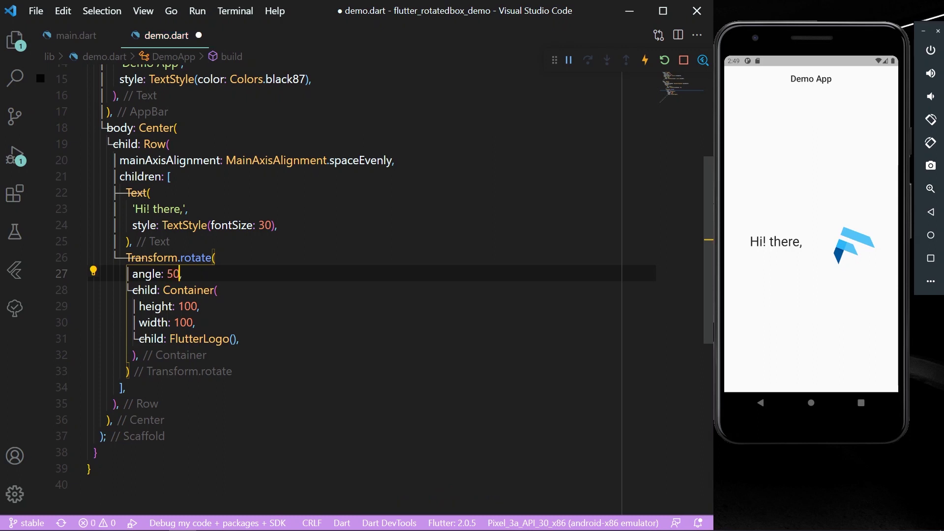
key(ctrl+s)
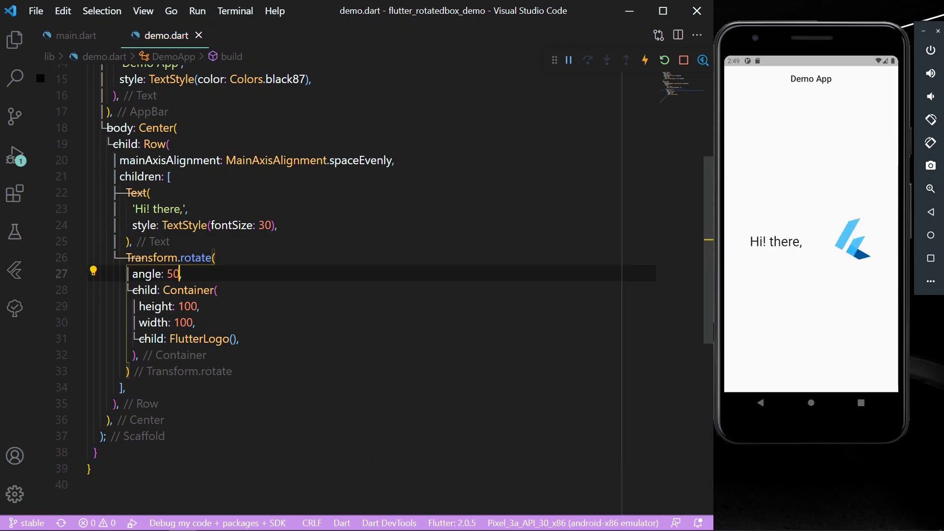
Step: Wrap the 'Hi! there,' Text widget in a placeholder parent widget
click(164, 225)
click(143, 192)
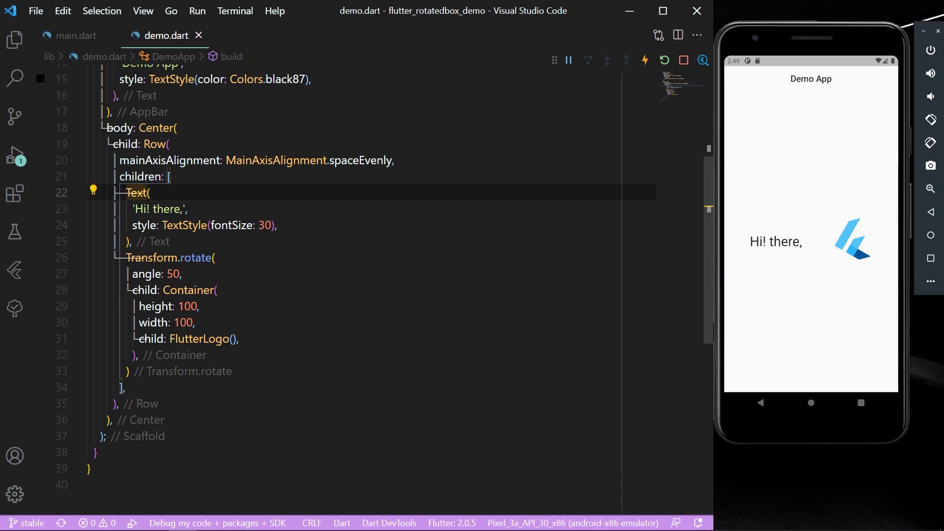
key(ctrl+period)
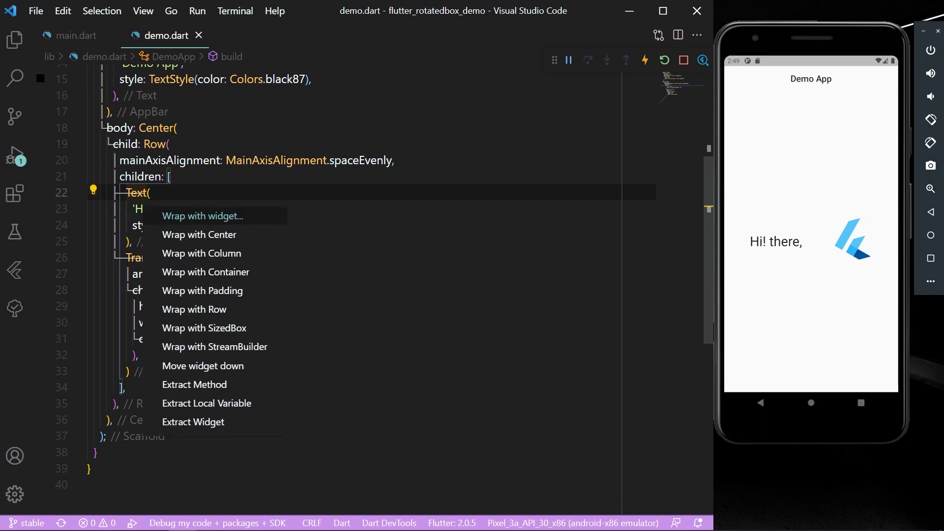
key(Return)
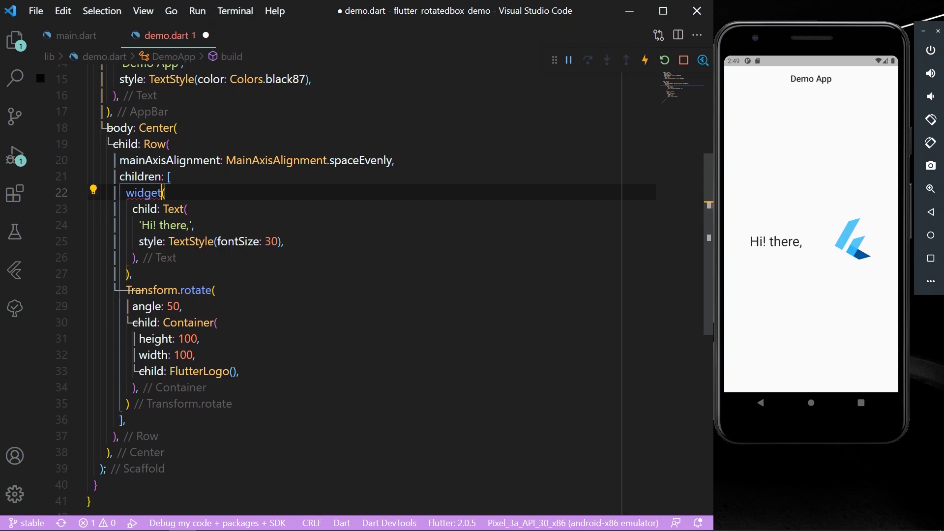
Step: Rename the wrapper to RotatedBox and add an empty quarterTurns: property
key(BackSpace)
key(BackSpace)
key(BackSpace)
key(BackSpace)
key(BackSpace)
key(BackSpace)
text(Ra)
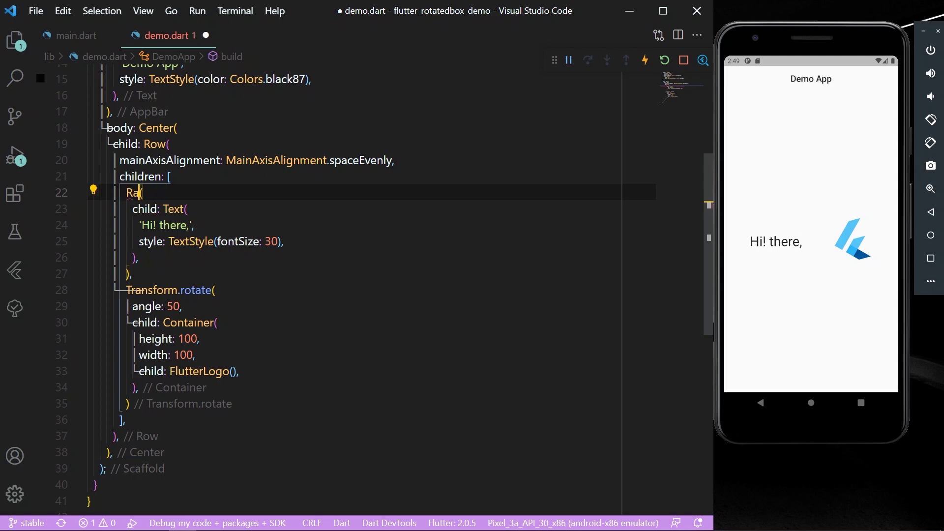
text(ot)
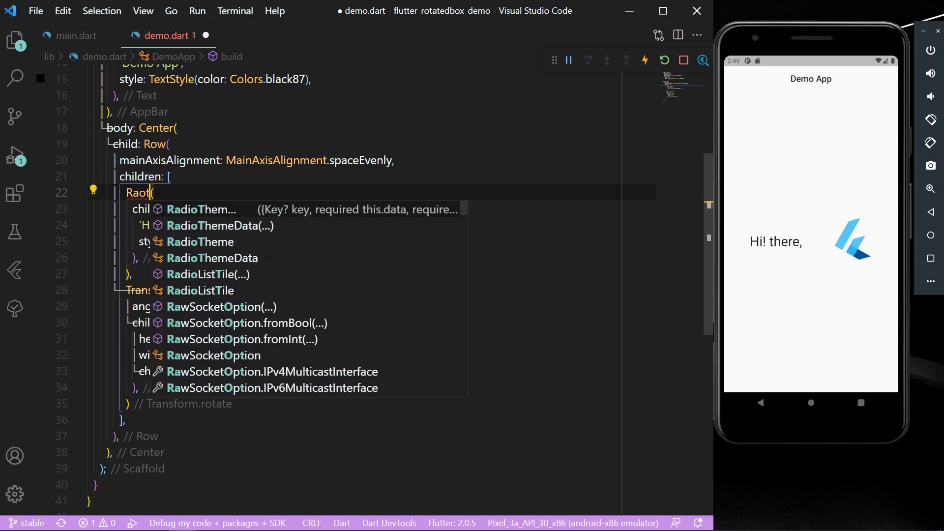
key(BackSpace)
key(BackSpace)
text(ota)
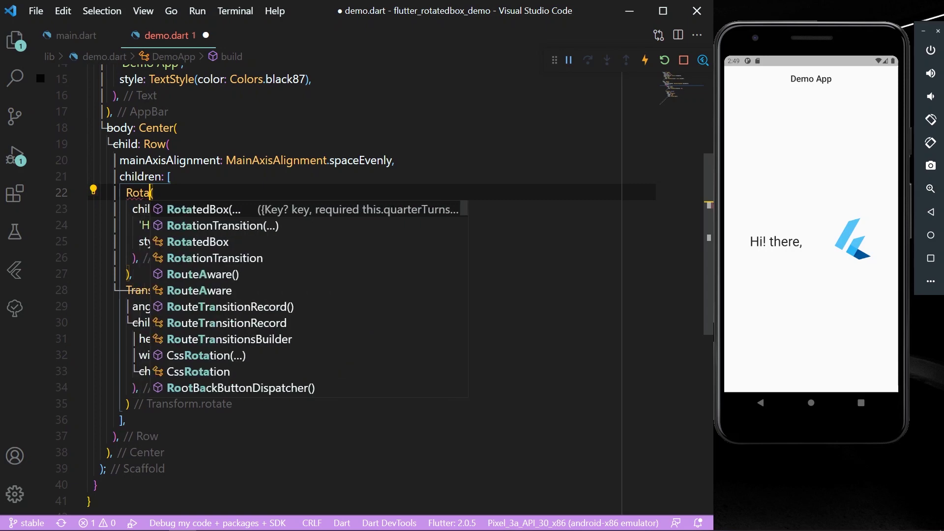
key(Return)
key(BackSpace)
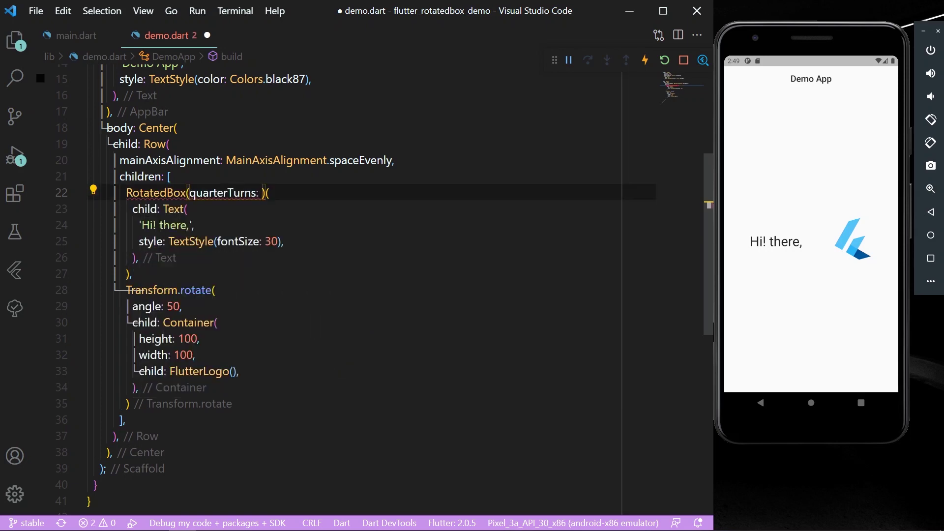
key(BackSpace)
key(BackSpace)
key(BackSpace)
key(BackSpace)
key(BackSpace)
key(BackSpace)
key(BackSpace)
key(BackSpace)
key(BackSpace)
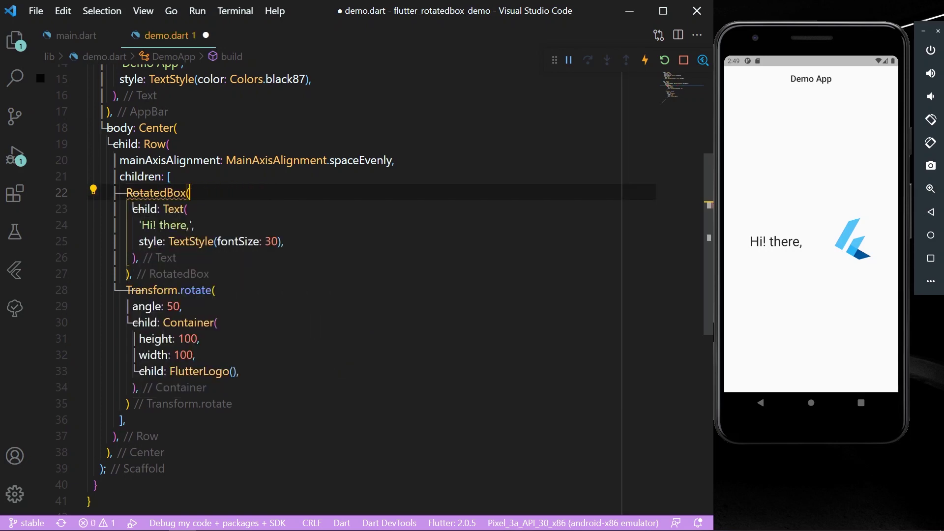
key(Return)
text(q)
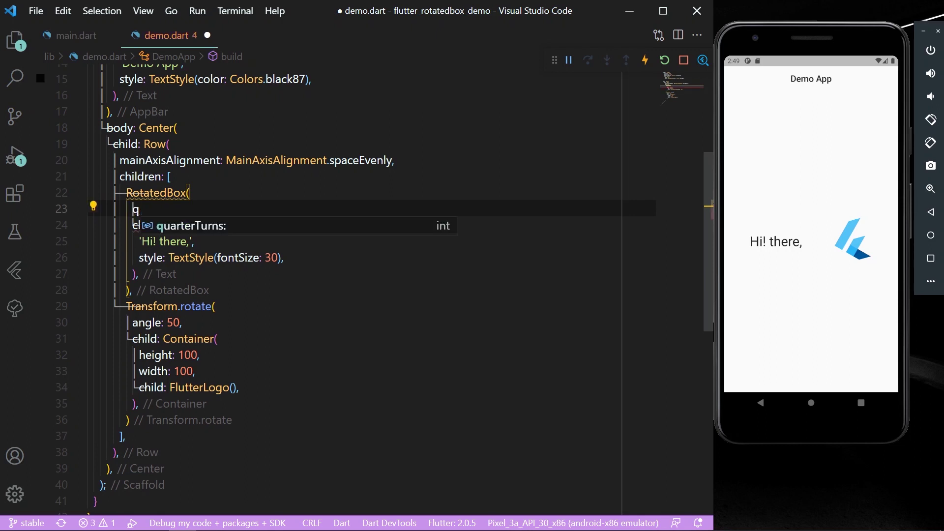
key(Return)
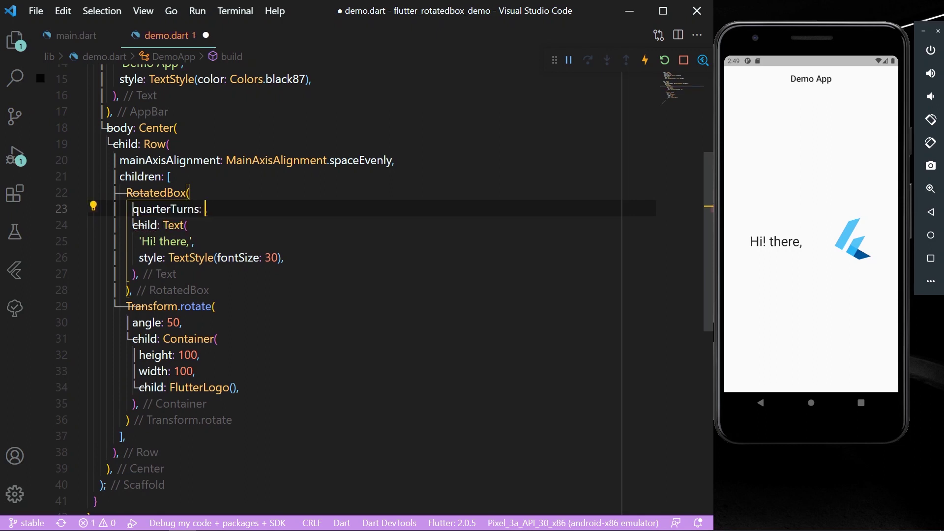
text(1,)
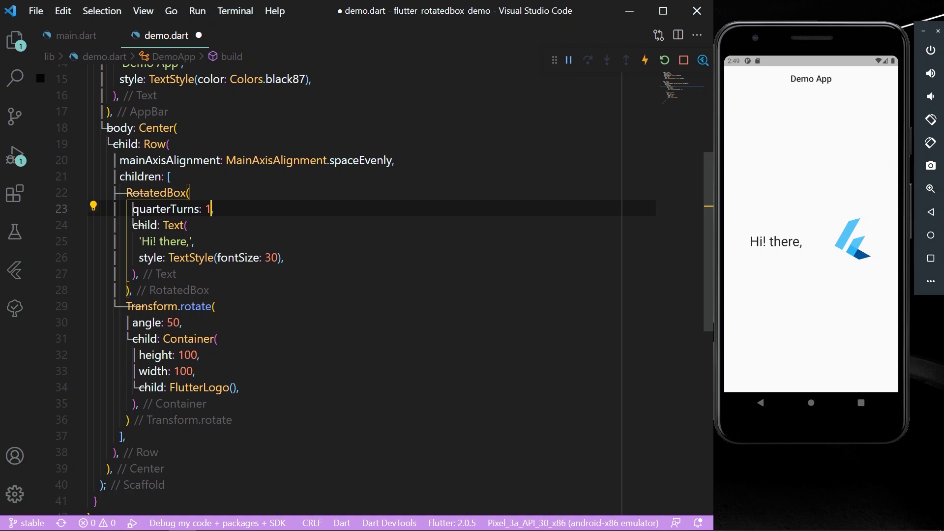
Step: Set quarterTurns to 1, 2, 3, then 4, hot reloading after each value
key(ctrl+s)
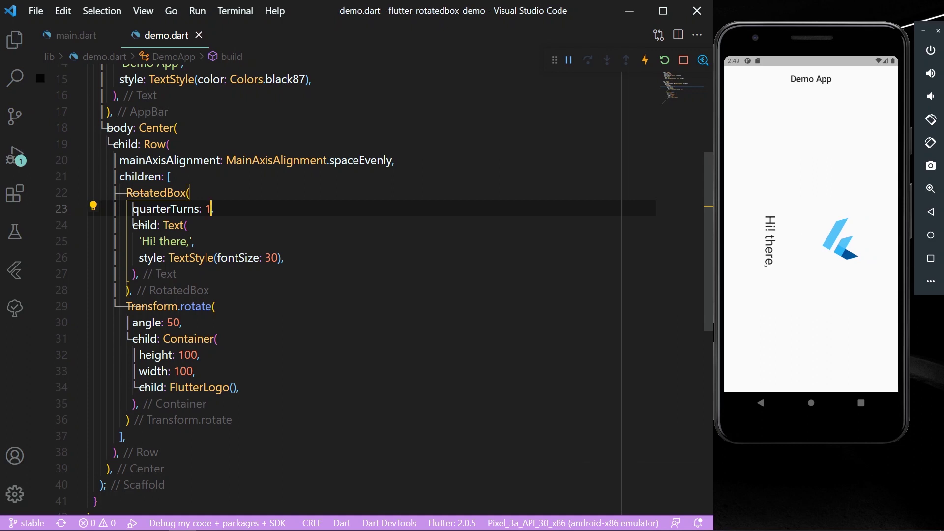
text(2)
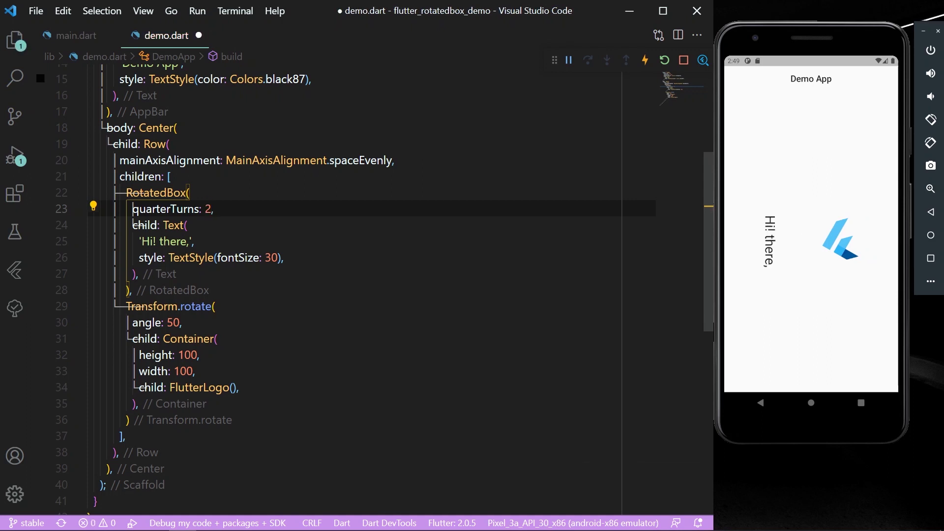
key(ctrl+s)
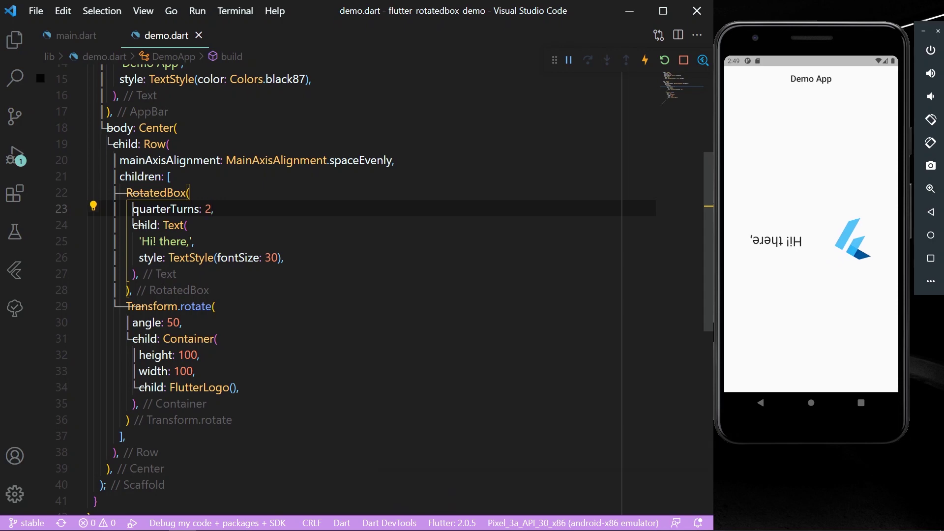
text(3)
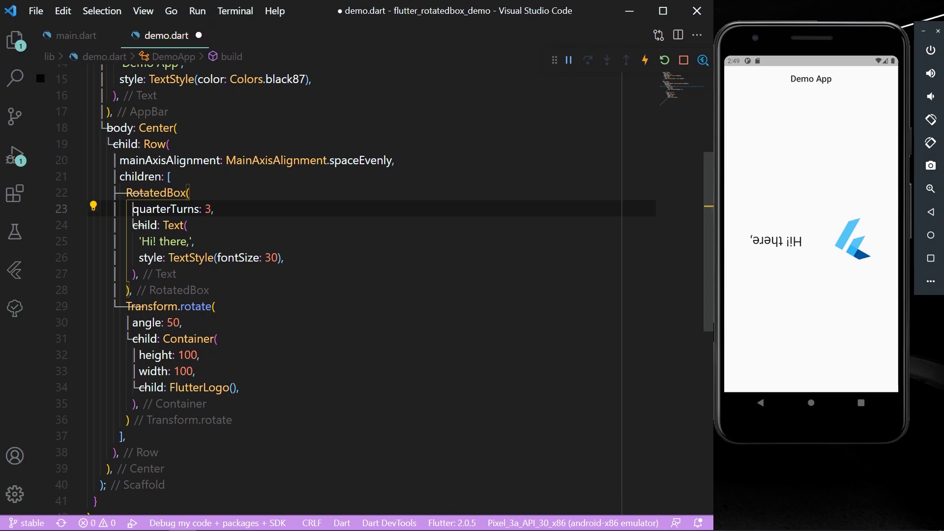
key(ctrl+s)
key(BackSpace)
key(BackSpace)
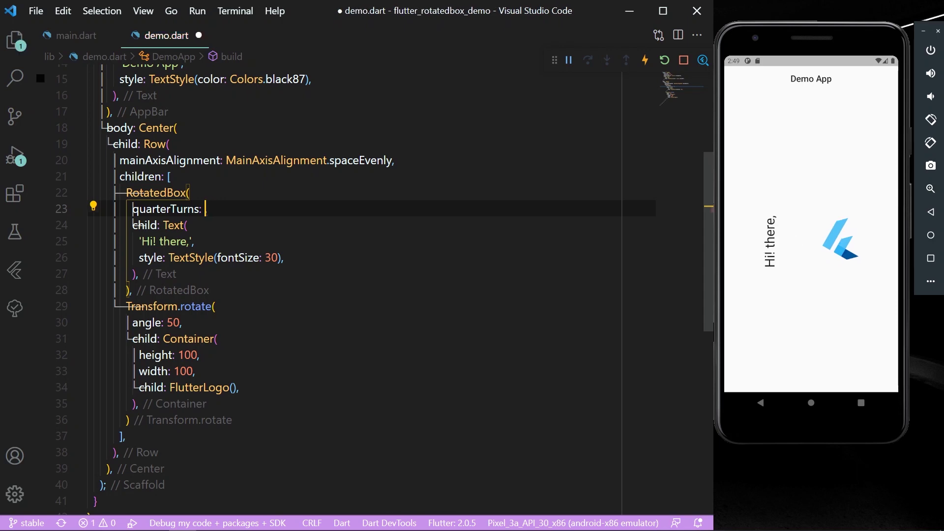
text(4)
key(ctrl+s)
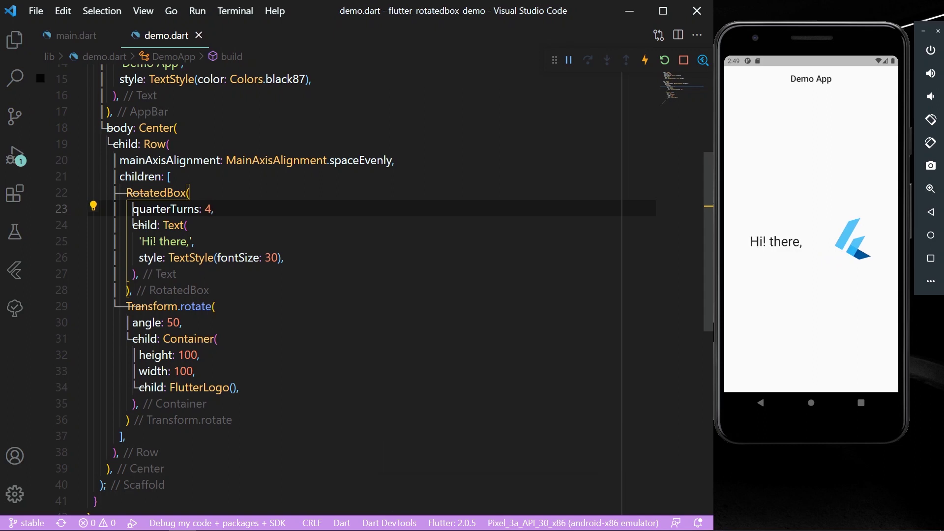
key(Down)
key(Down)
key(Down)
key(Down)
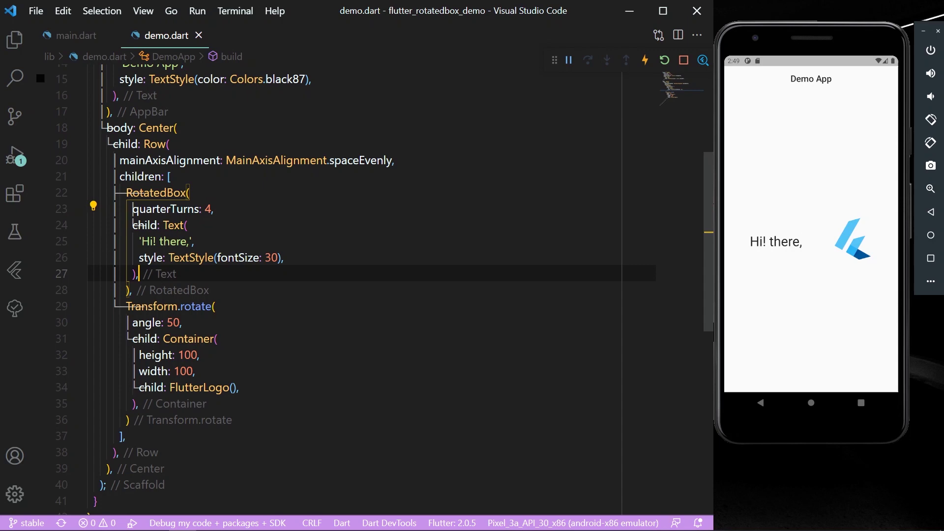
key(Down)
key(Down)
key(Down)
key(Down)
key(Down)
key(Down)
key(Up)
key(Up)
key(Up)
key(Up)
key(Up)
key(Up)
key(Up)
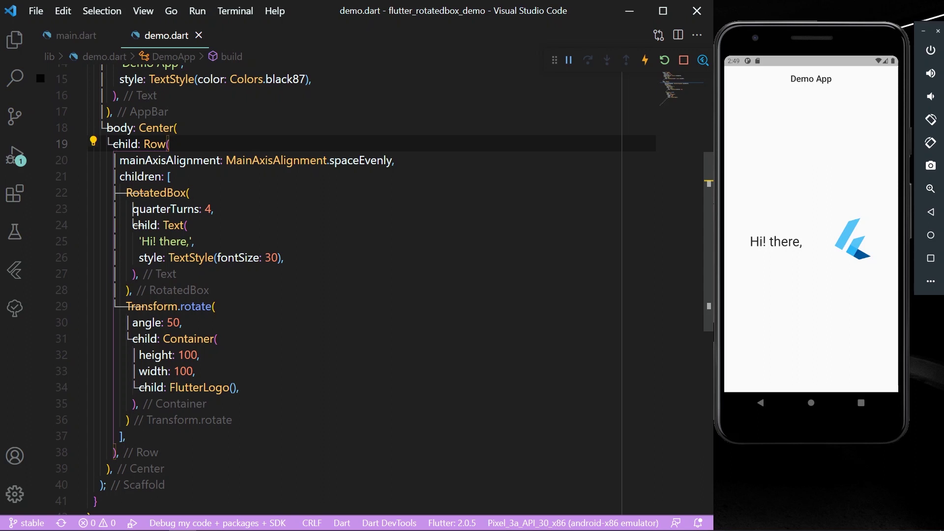
key(Down)
key(Down)
key(Down)
key(Down)
key(Down)
key(Down)
key(Down)
key(Down)
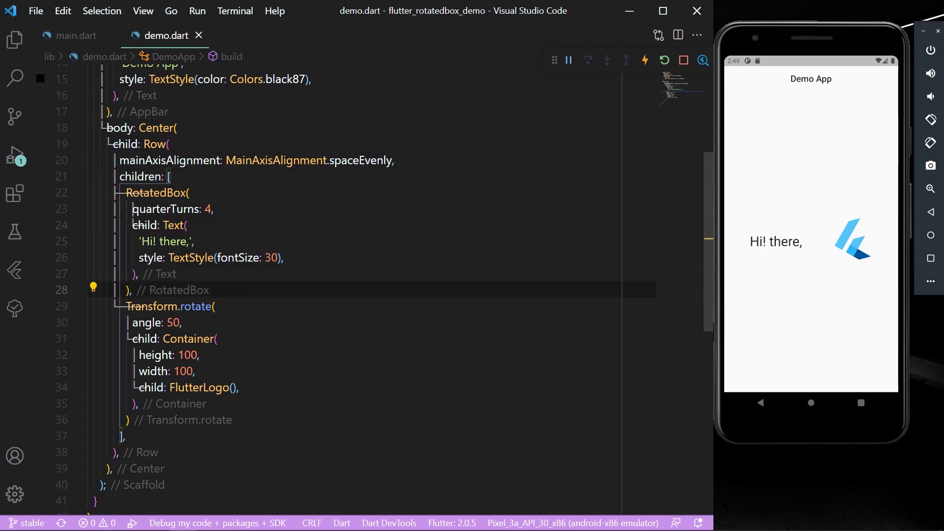